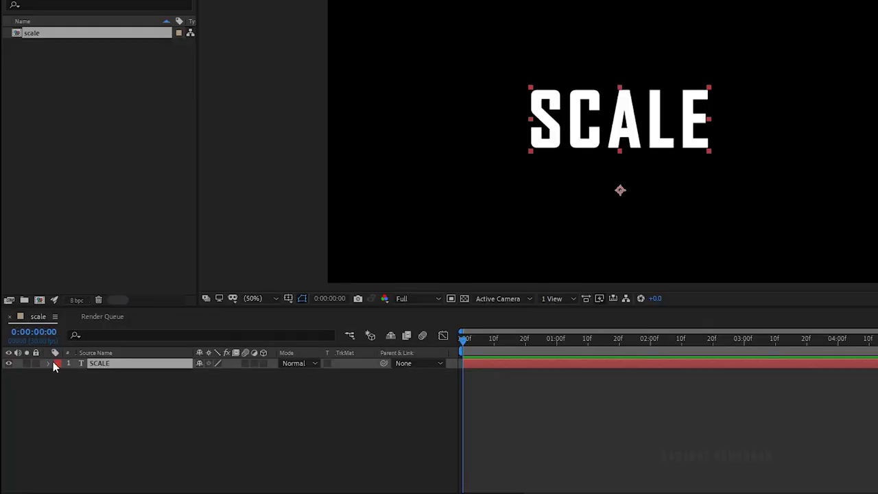
# Add a Scale text animator to the SCALE layer with Scale set to 0%
pyautogui.click(47, 362)
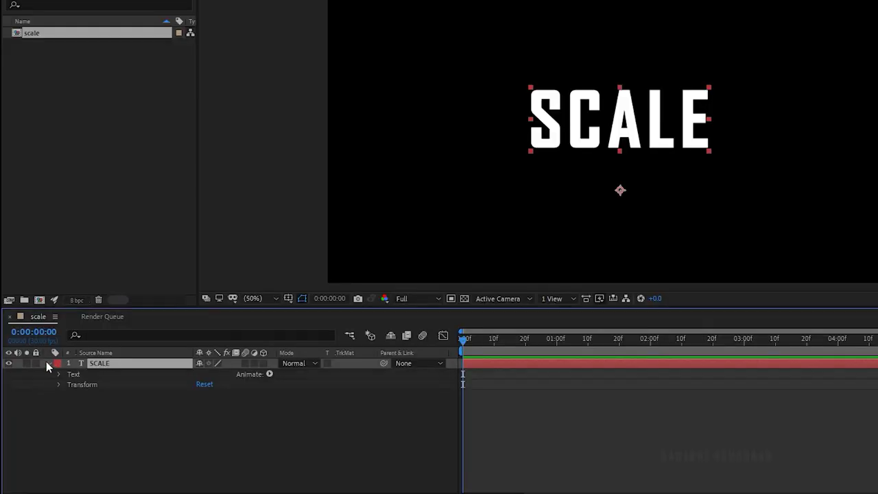
pyautogui.click(269, 374)
pyautogui.click(334, 177)
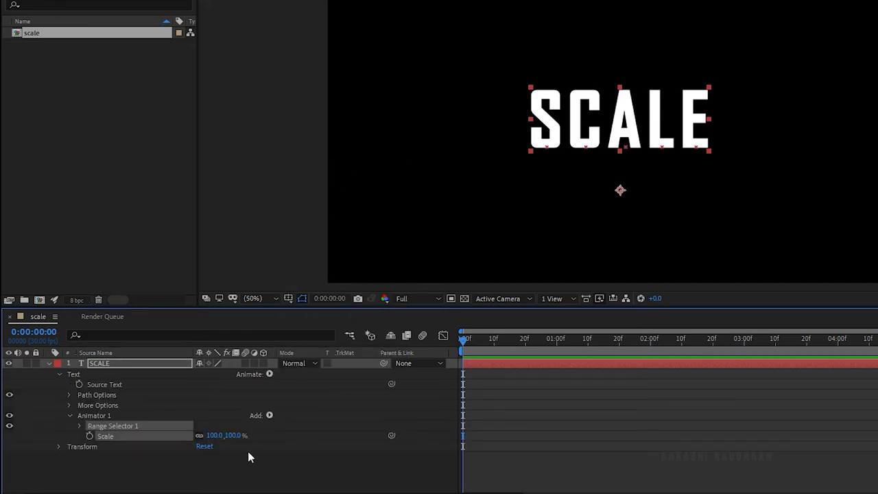
pyautogui.click(216, 435)
pyautogui.write('0')
pyautogui.press('Return')
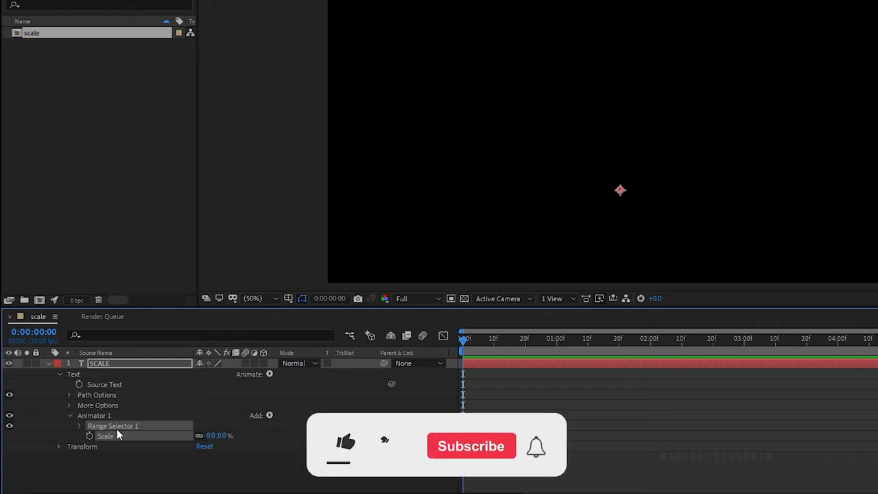
# Keyframe Range Selector 1's Start at 0% on the first frame, then go to 2:00
pyautogui.click(80, 427)
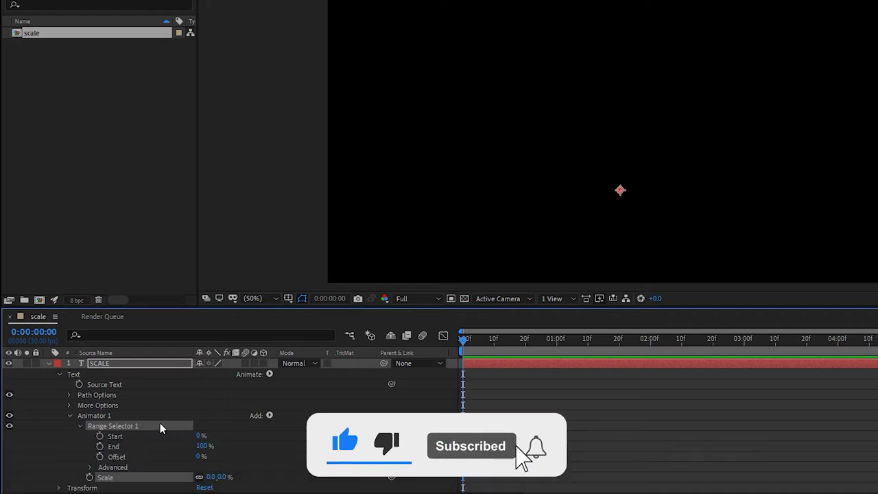
pyautogui.click(99, 436)
pyautogui.click(648, 341)
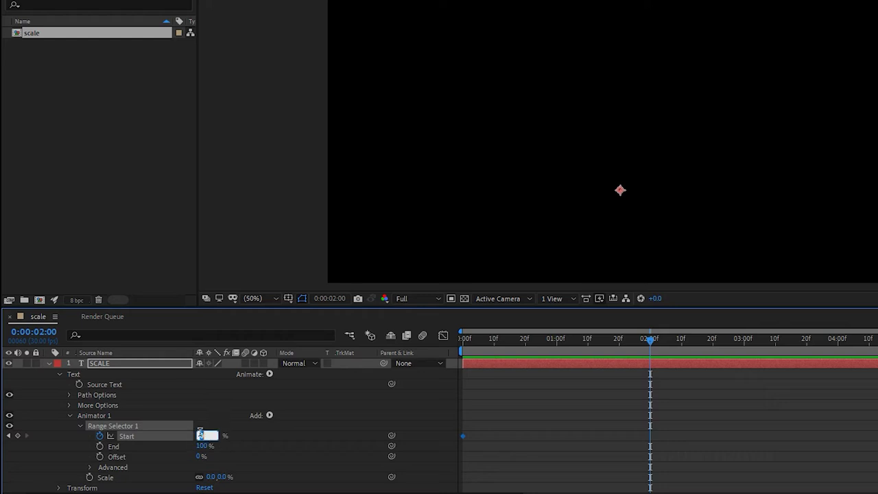
# Set Start to 100% at 2:00 and preview the letters scaling in
pyautogui.press('Return')
pyautogui.press('Home')
pyautogui.moveTo(704, 412); pyautogui.dragTo(461, 445)
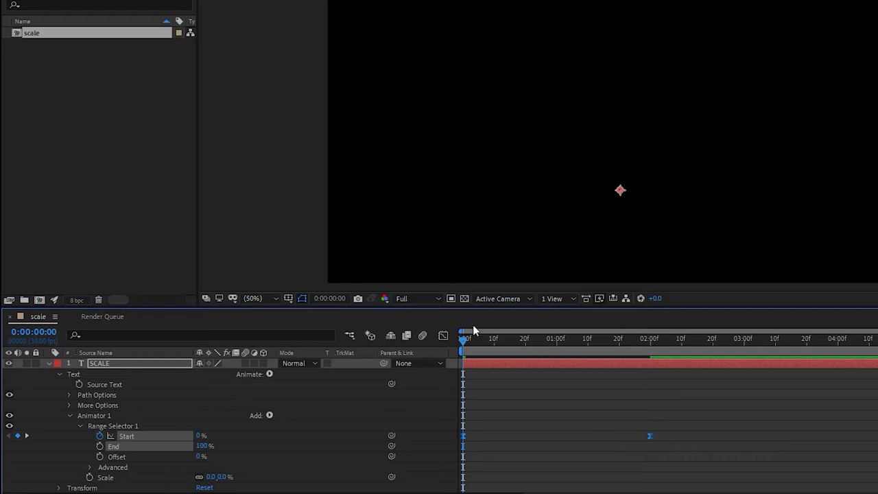
pyautogui.press('space')
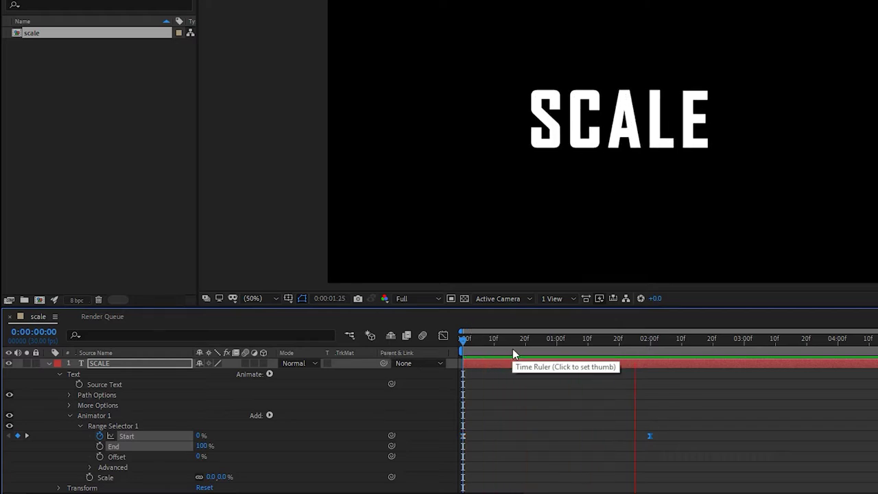
# Turn Randomize Order on in the range selector's Advanced options and preview
pyautogui.click(91, 472)
pyautogui.scroll(-3, 88, 466)
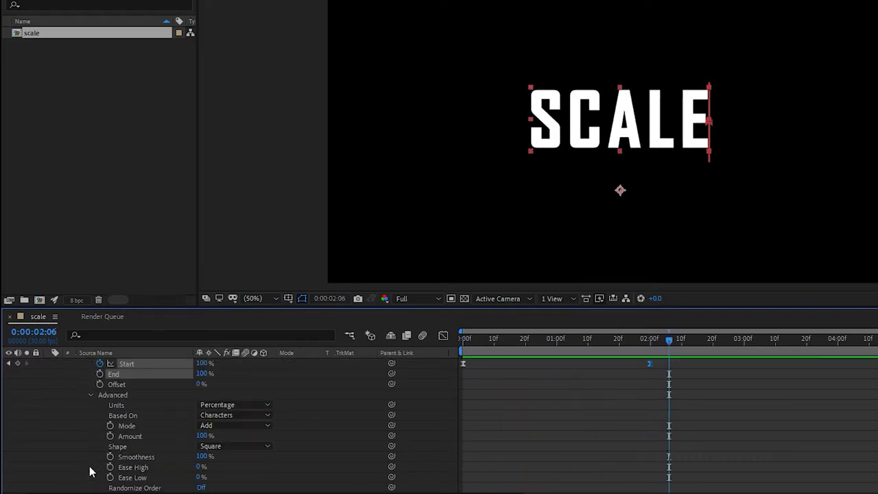
pyautogui.scroll(-1, 237, 419)
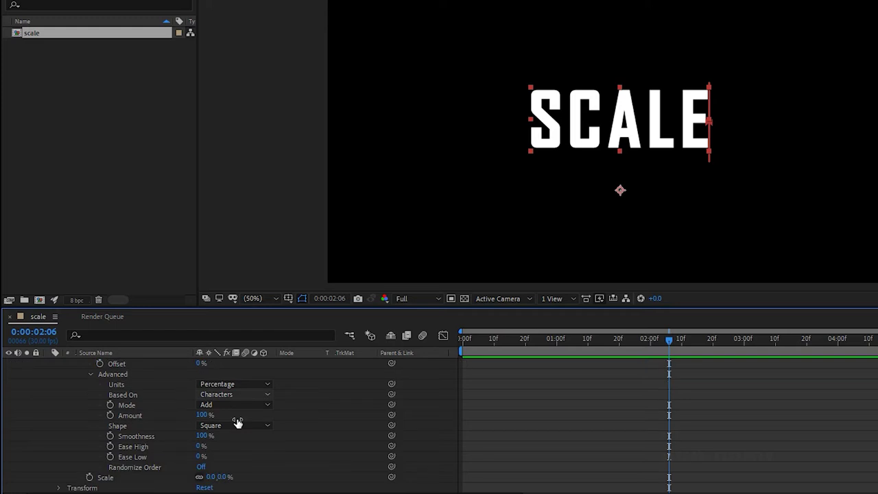
pyautogui.click(200, 468)
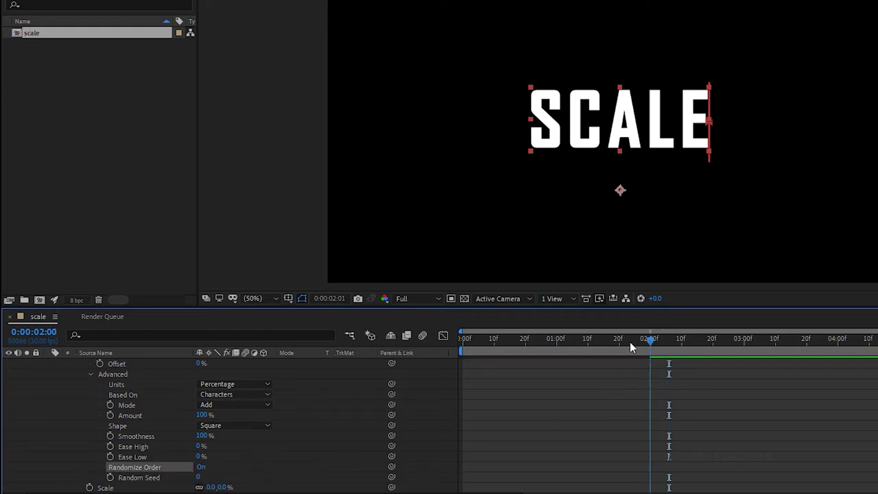
pyautogui.moveTo(655, 347); pyautogui.dragTo(427, 349)
pyautogui.press('space')
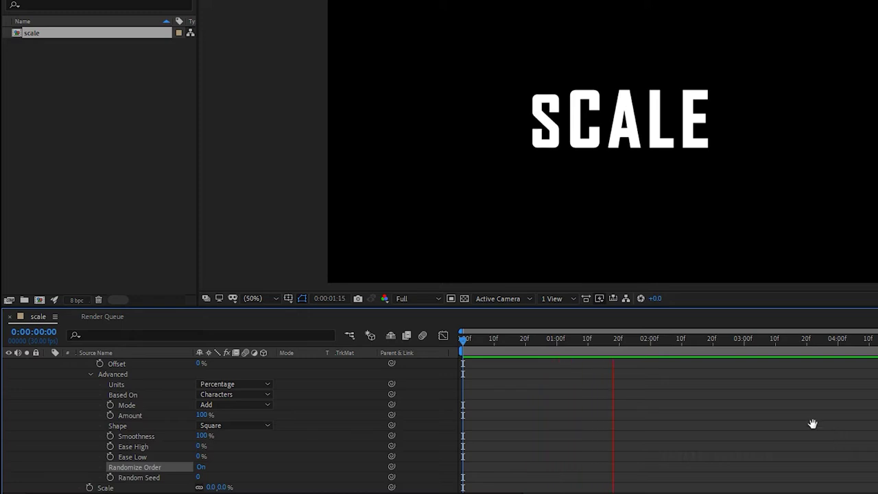
pyautogui.press('space')
# Change Random Seed to 17 and replay the randomized scale-in
pyautogui.click(497, 341)
pyautogui.moveTo(199, 476); pyautogui.dragTo(211, 478)
pyautogui.press('space')
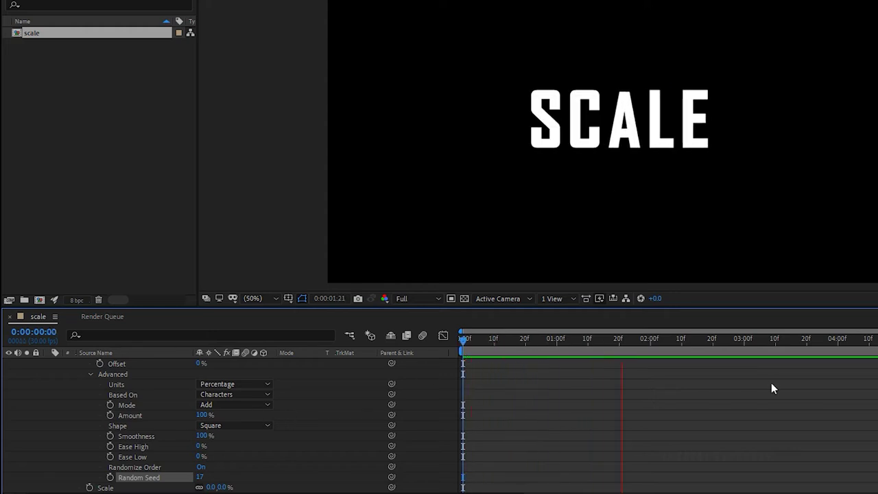
pyautogui.press('space')
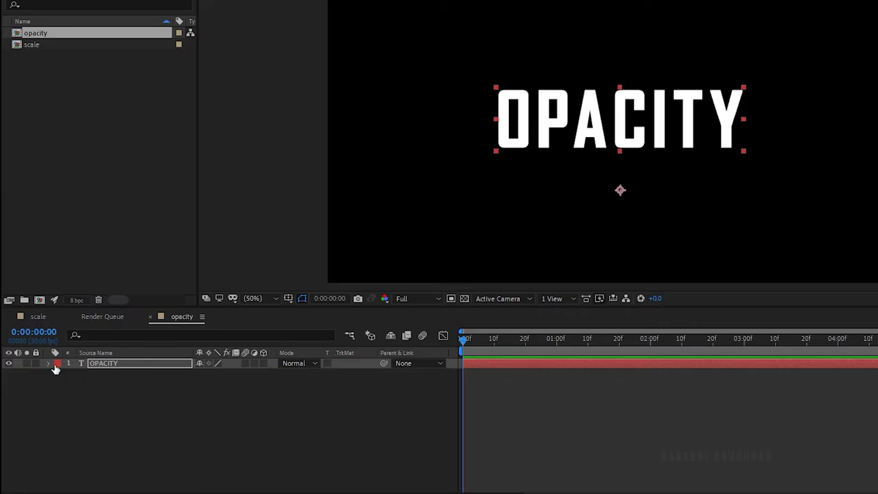
# Add an Opacity animator at 0% to OPACITY and keyframe Range Selector Start at 0%
pyautogui.click(49, 363)
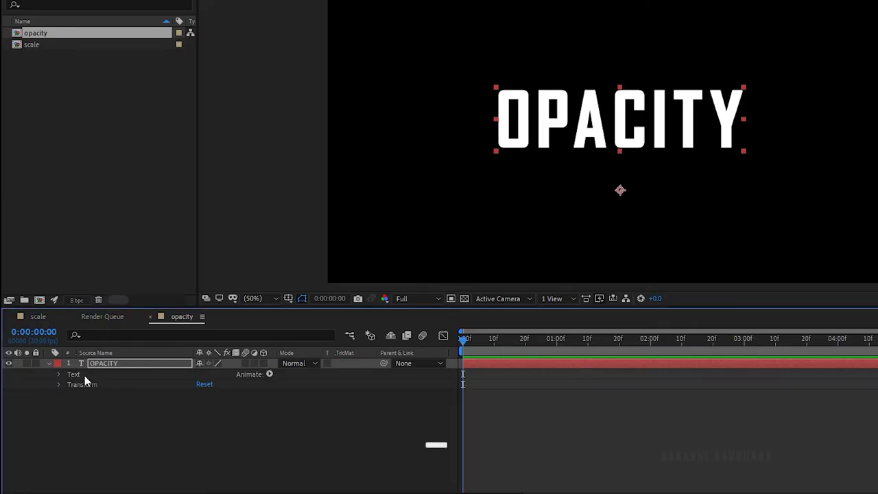
pyautogui.click(269, 374)
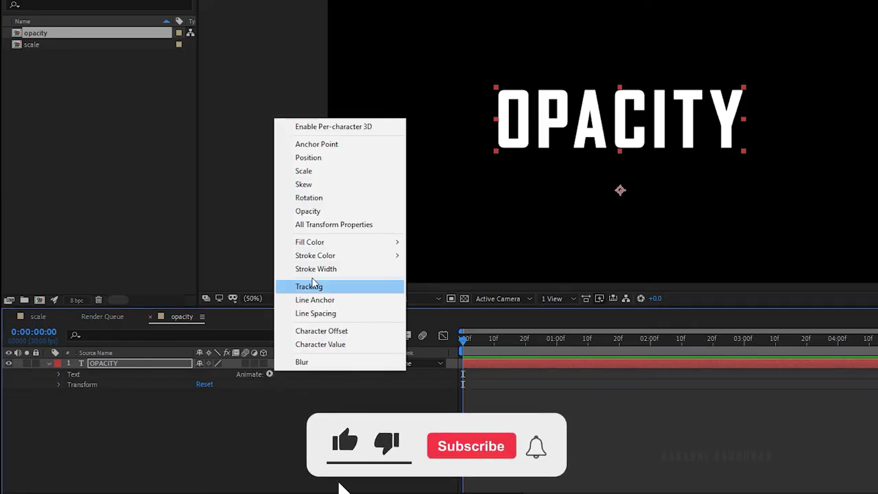
pyautogui.click(308, 211)
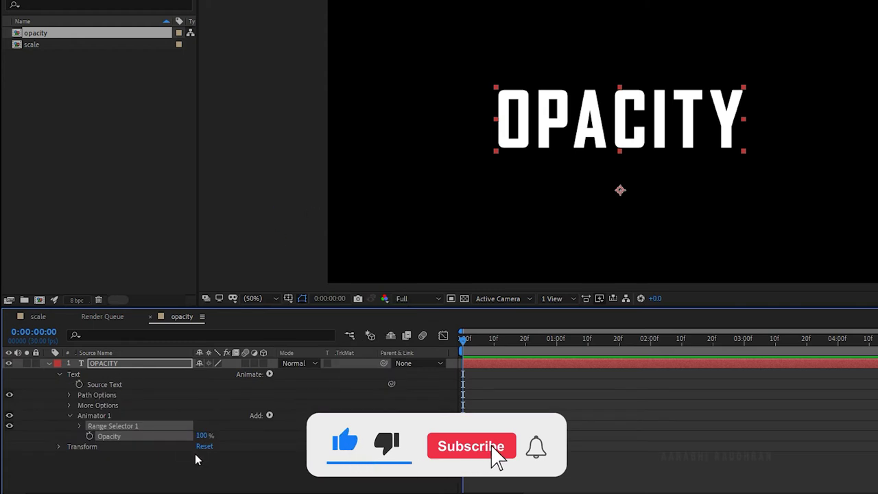
pyautogui.click(204, 435)
pyautogui.write('0')
pyautogui.press('Return')
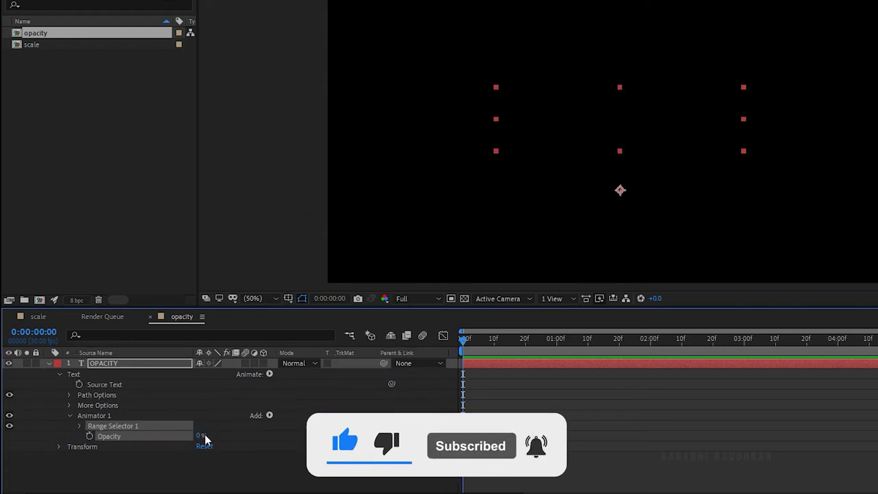
pyautogui.click(80, 426)
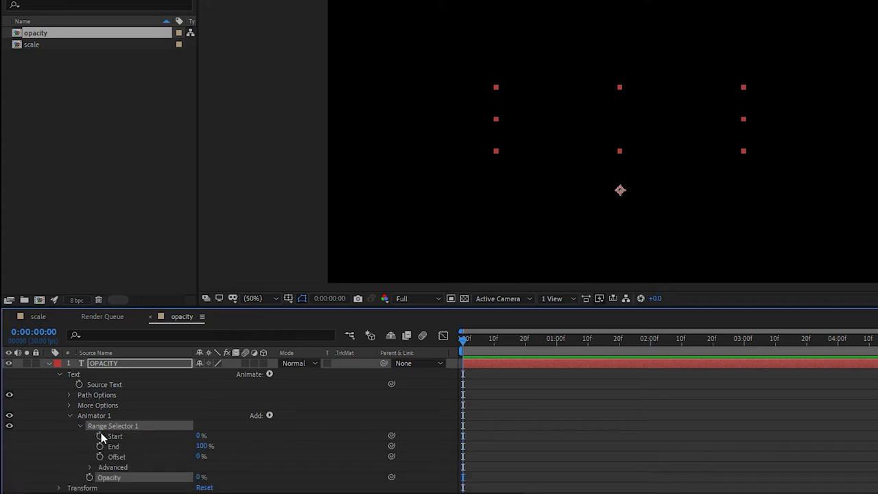
pyautogui.click(100, 436)
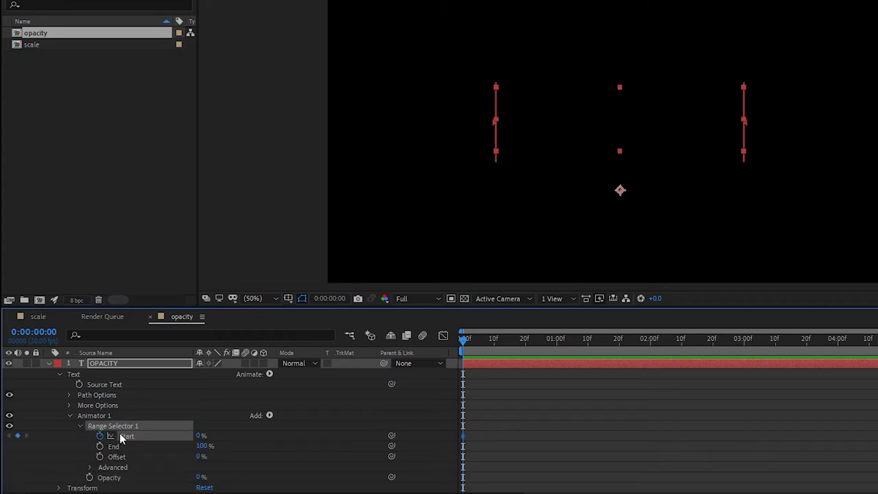
# Keyframe Start at 100% at 2:00 and preview the fade-in from the beginning
pyautogui.click(648, 339)
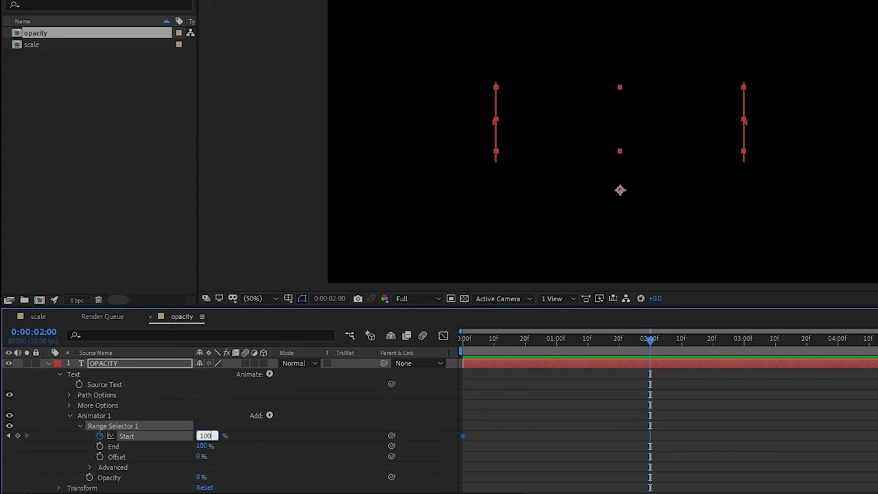
pyautogui.press('Return')
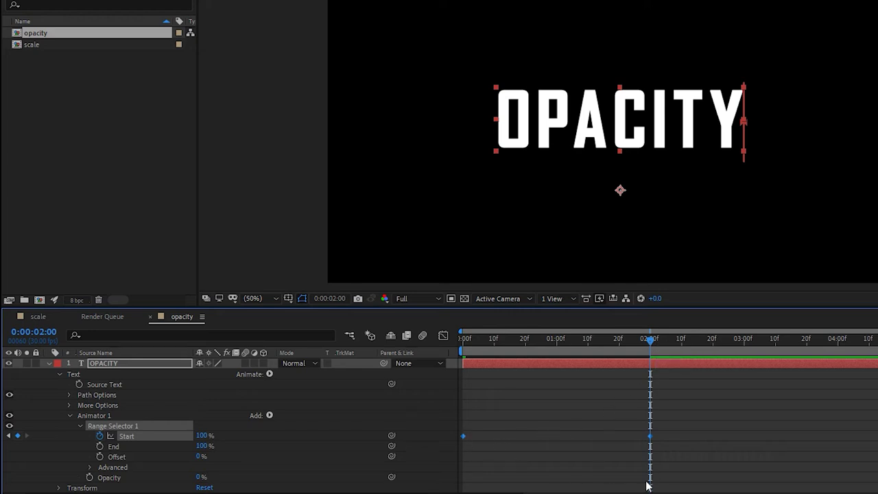
pyautogui.press('Home')
pyautogui.press('space')
pyautogui.press('space')
# Turn on Randomize Order, set Random Seed to 41, and preview the random fade-in
pyautogui.click(91, 467)
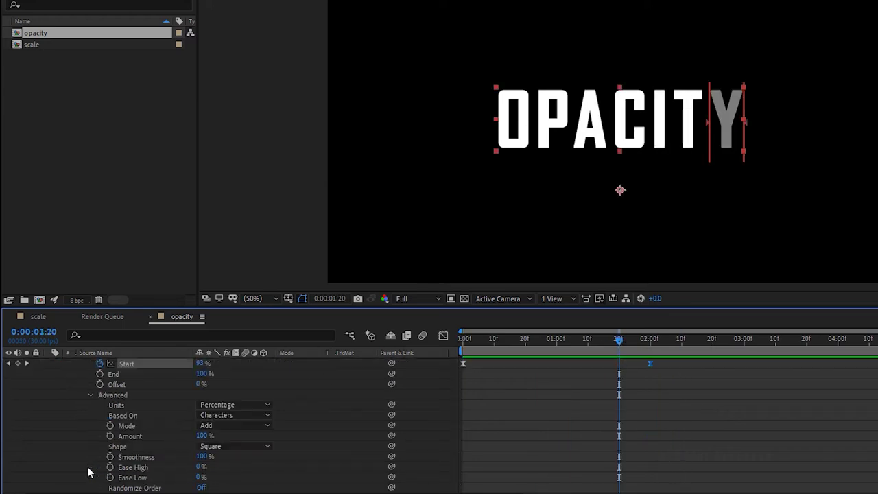
pyautogui.scroll(-1, 213, 473)
pyautogui.click(203, 467)
pyautogui.moveTo(622, 340); pyautogui.dragTo(436, 348)
pyautogui.press('space')
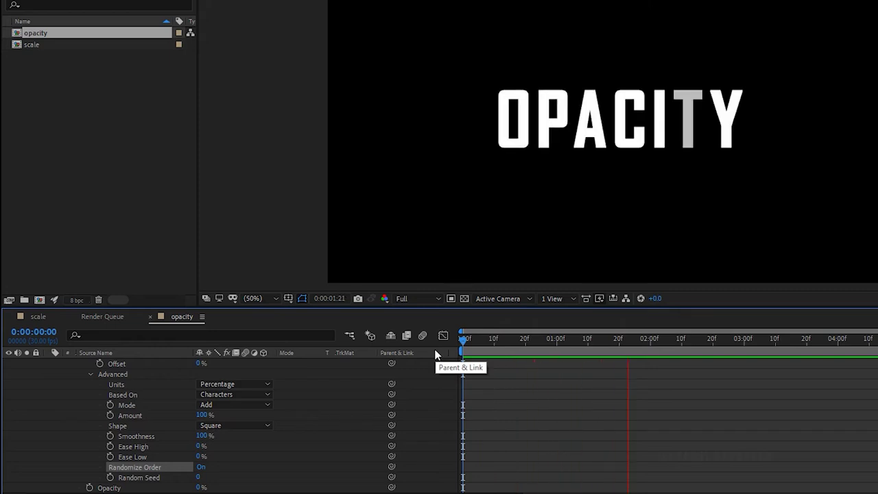
pyautogui.press('space')
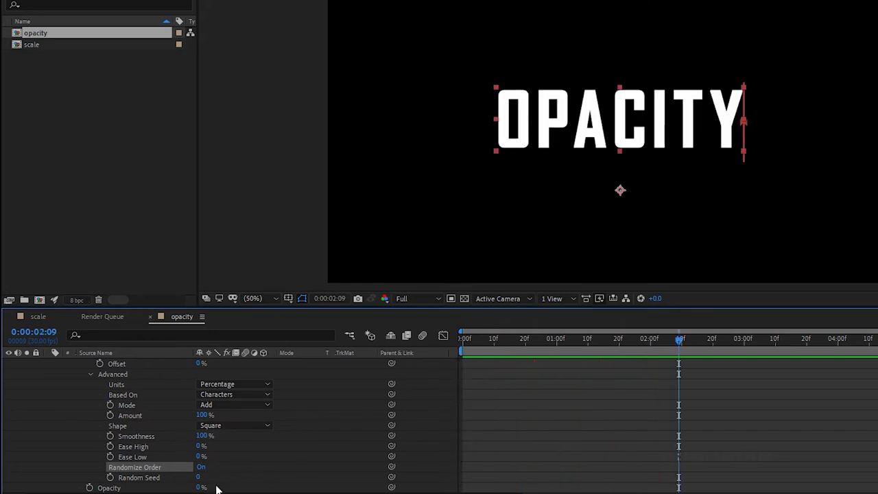
pyautogui.moveTo(198, 478); pyautogui.dragTo(201, 474)
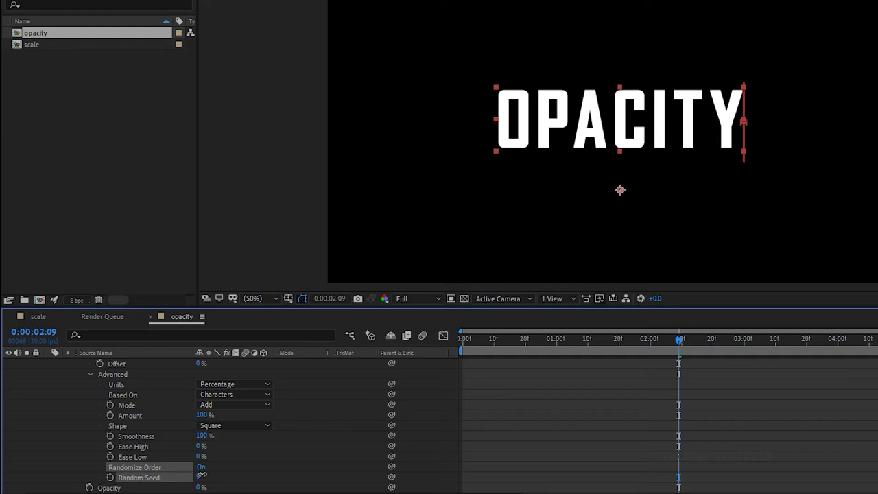
pyautogui.press('space')
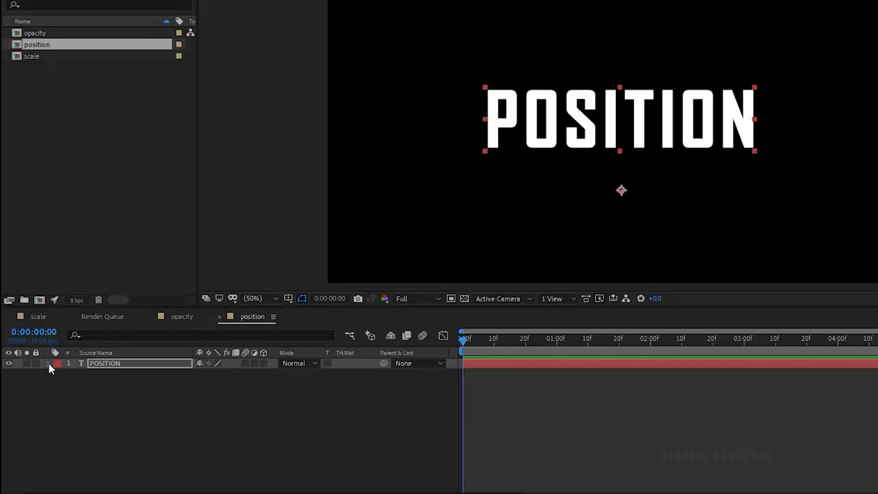
# Add a Position animator to POSITION set to 0,661, pushing the letters down out of view
pyautogui.click(50, 363)
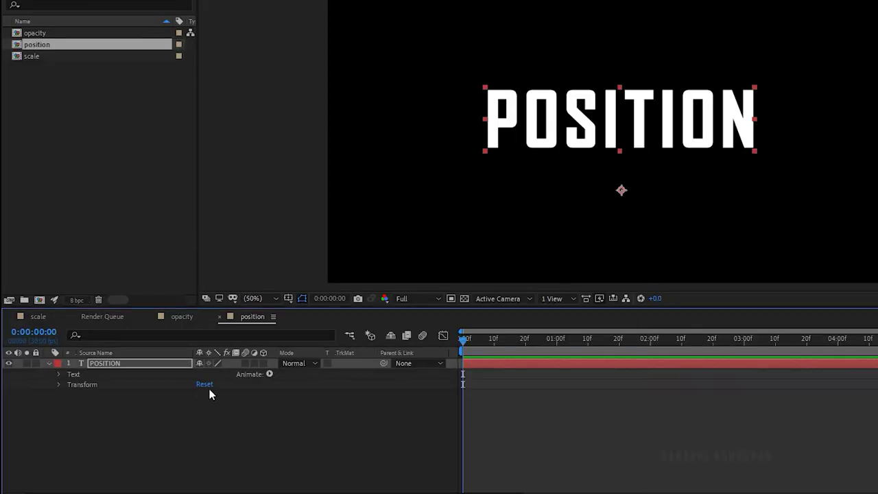
pyautogui.click(269, 374)
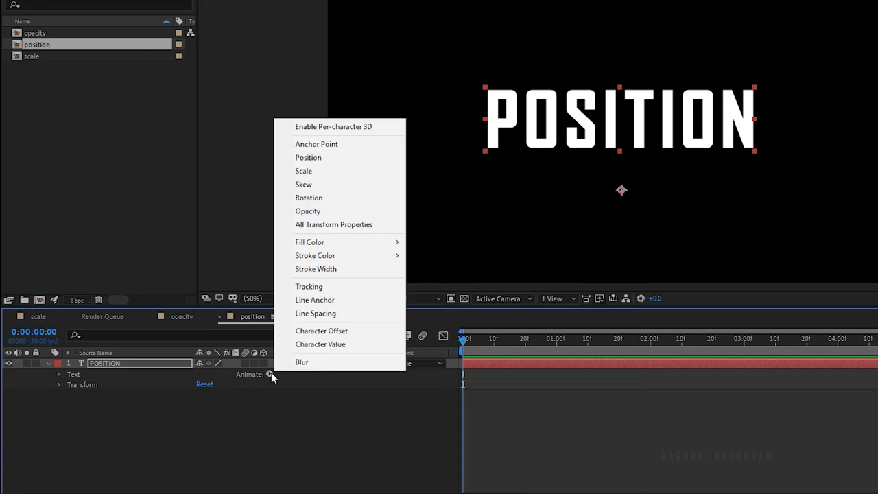
pyautogui.click(336, 157)
pyautogui.moveTo(213, 436); pyautogui.dragTo(664, 382)
pyautogui.click(100, 478)
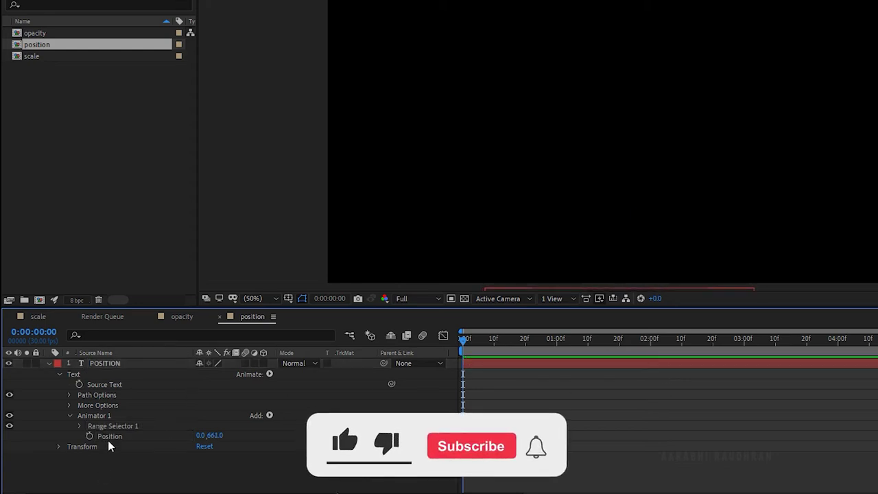
# Keyframe Start from 0% to 100% at 2:00, easy ease both keys with F9, and preview
pyautogui.click(78, 425)
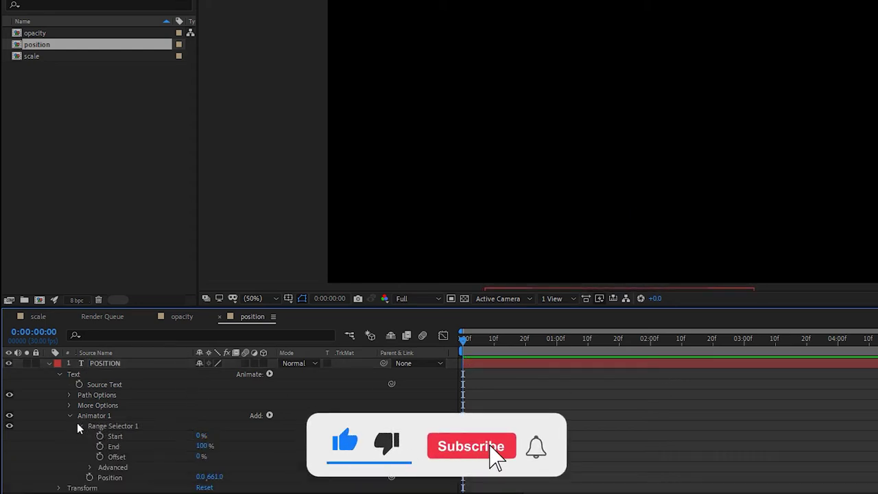
pyautogui.click(100, 437)
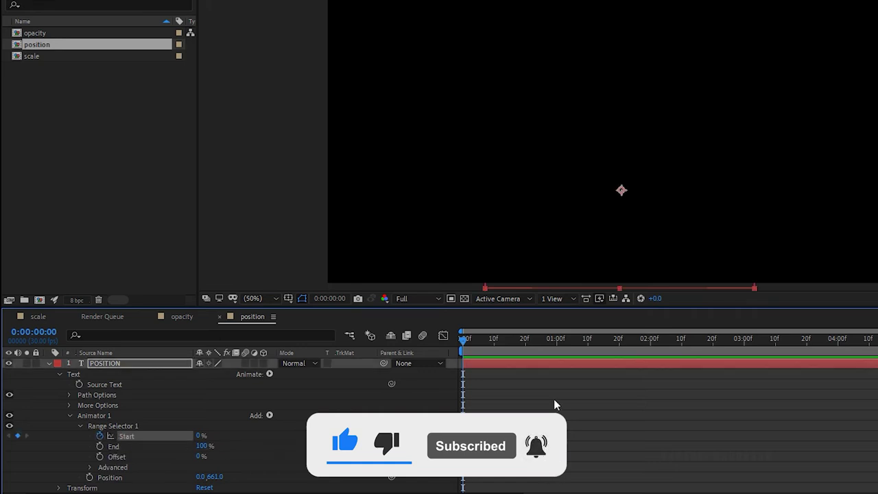
pyautogui.click(650, 339)
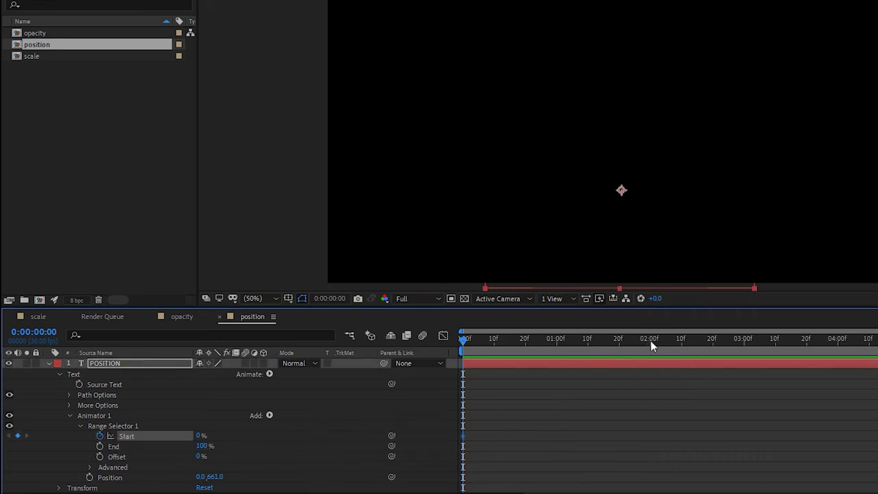
pyautogui.moveTo(199, 436); pyautogui.dragTo(264, 436)
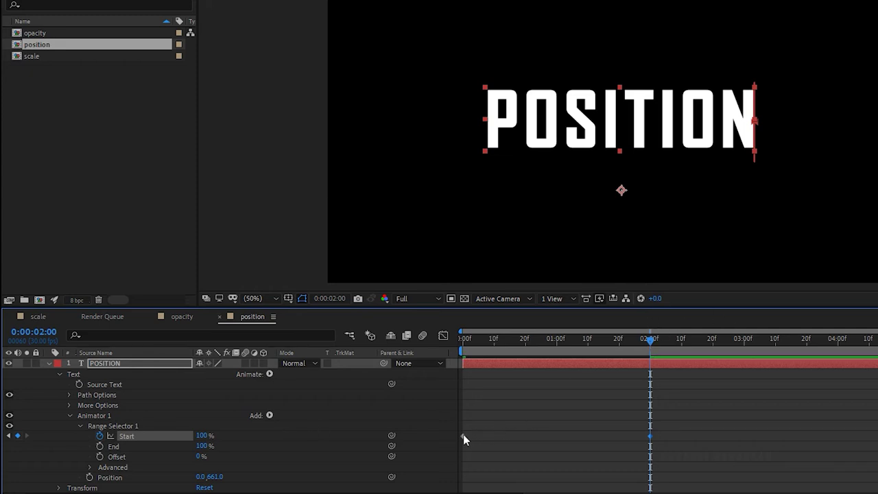
pyautogui.press('F9')
pyautogui.press('space')
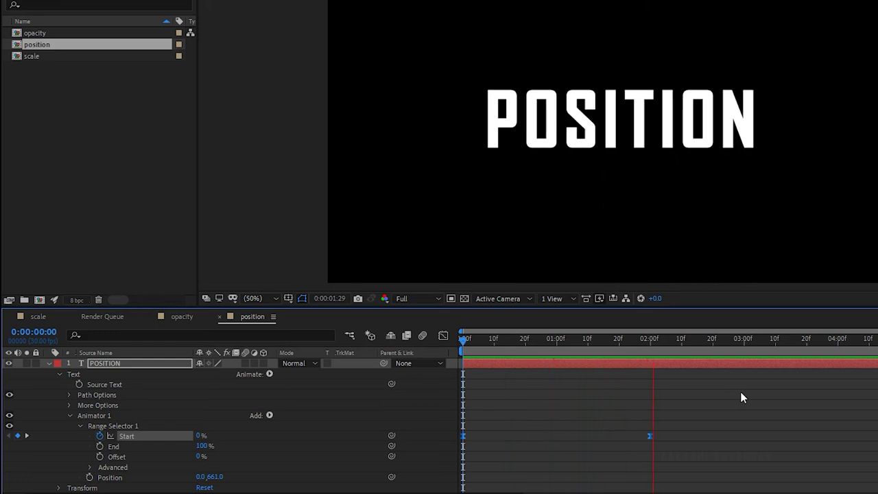
pyautogui.moveTo(710, 338); pyautogui.dragTo(580, 338)
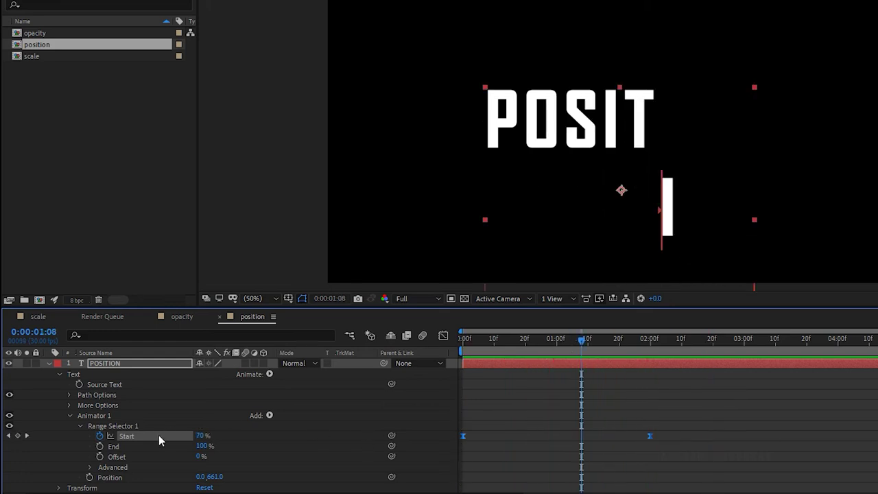
# Switch Randomize Order on and preview the POSITION letters rising in random order
pyautogui.click(88, 467)
pyautogui.click(202, 487)
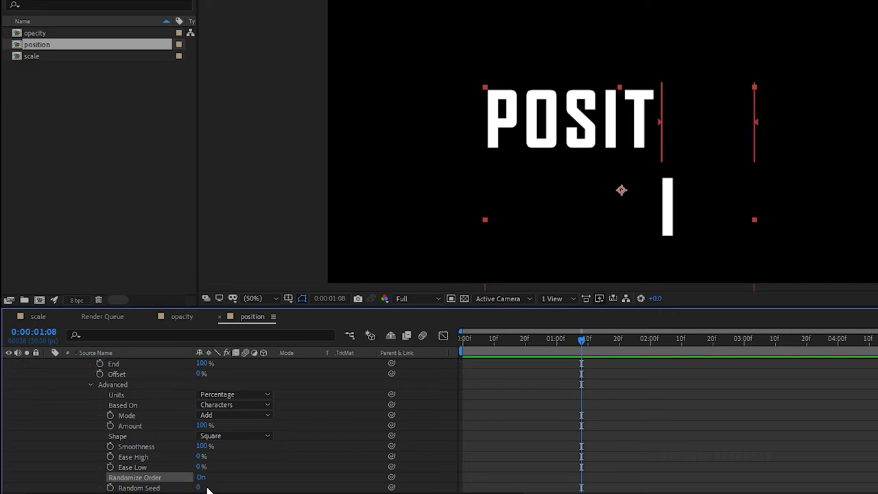
pyautogui.moveTo(583, 344); pyautogui.dragTo(426, 345)
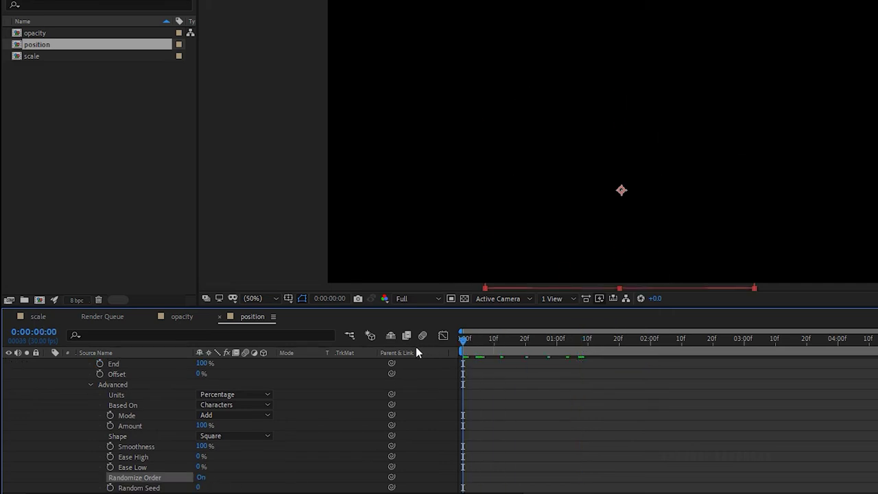
pyautogui.press('space')
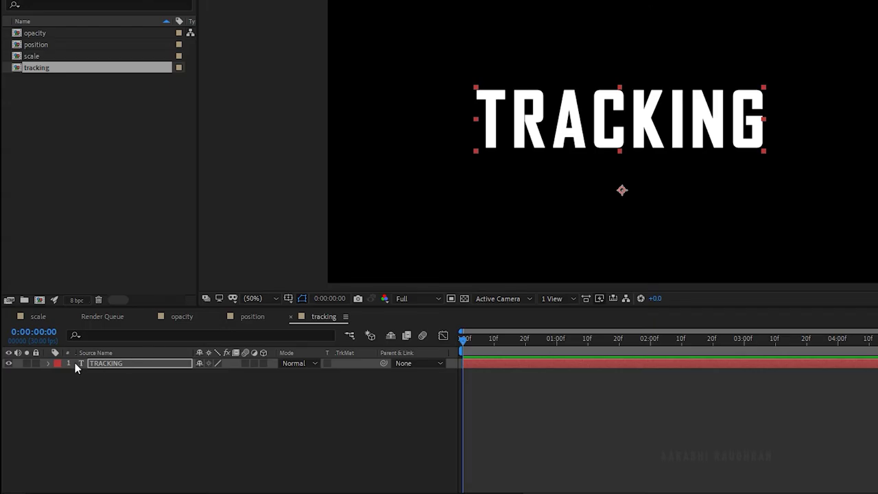
# Add a Tracking animator to TRACKING with Tracking Amount 129
pyautogui.click(48, 365)
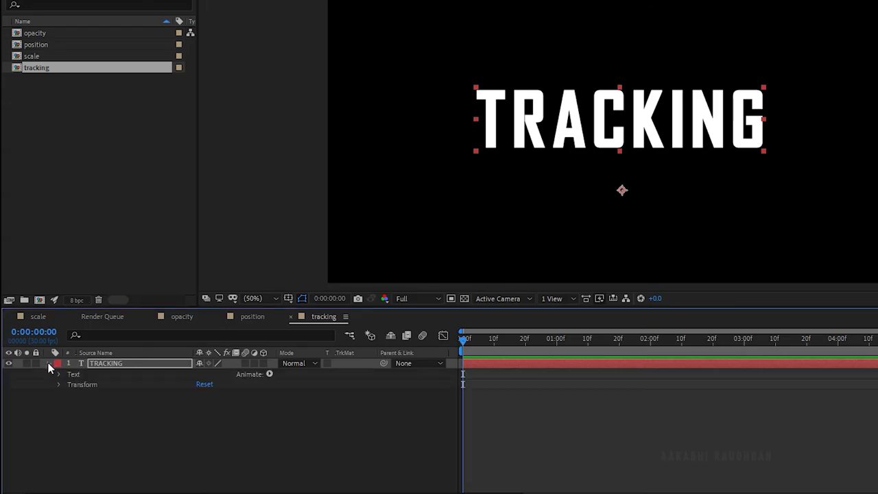
pyautogui.click(269, 375)
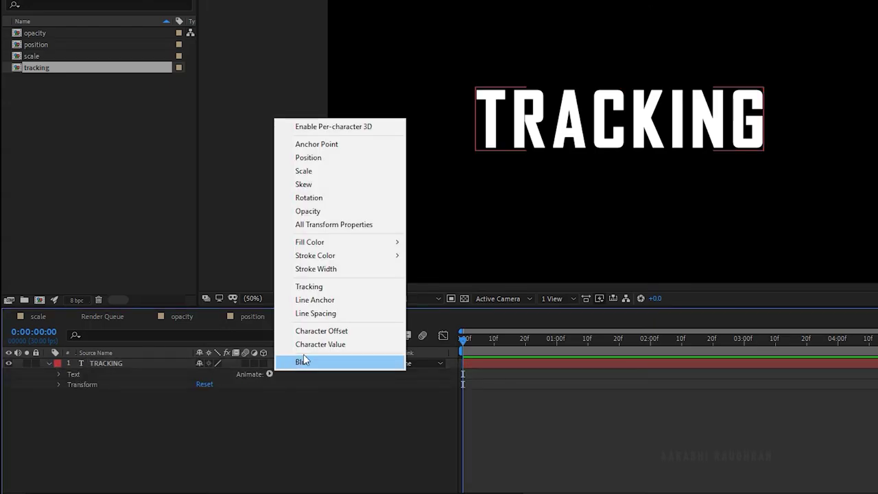
pyautogui.click(310, 286)
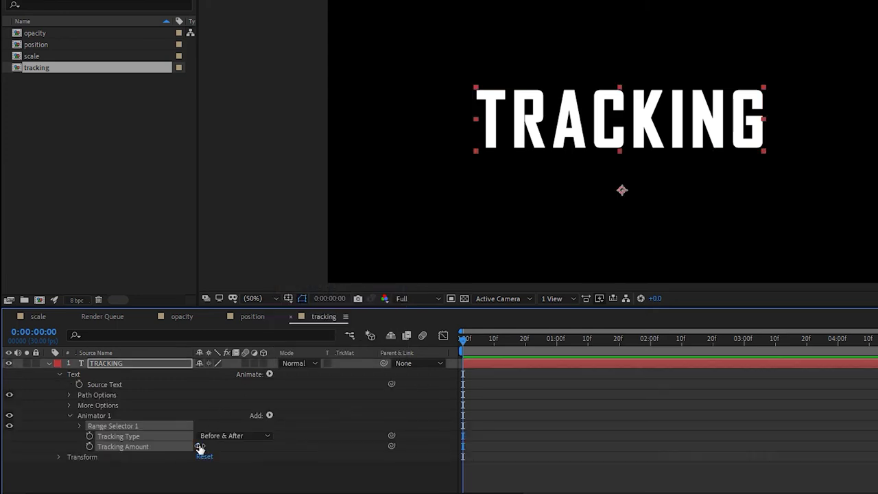
pyautogui.moveTo(200, 485); pyautogui.dragTo(275, 480)
# Keyframe Start from 0% at frame 0 to 100% at about 2:01
pyautogui.scroll(-1, 100, 460)
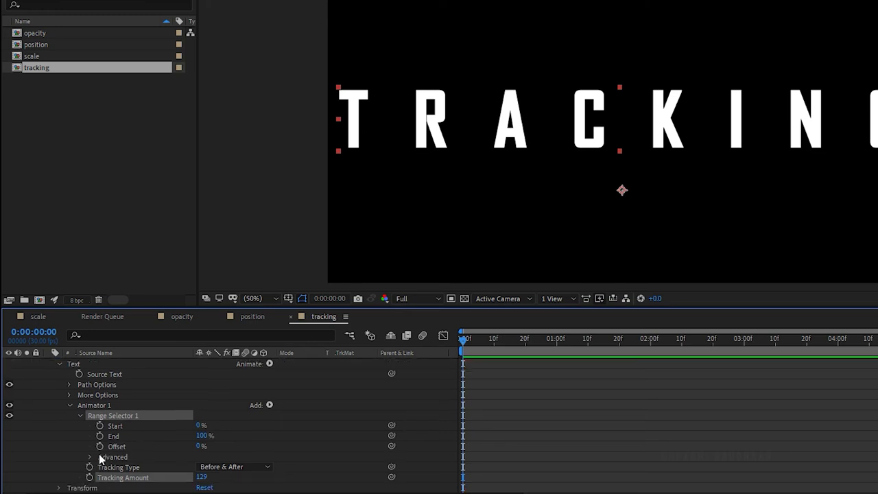
pyautogui.click(100, 426)
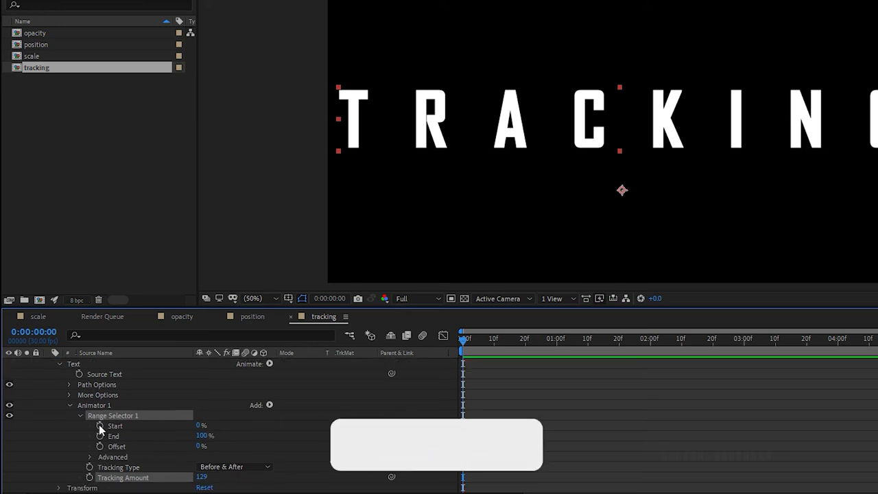
pyautogui.click(652, 339)
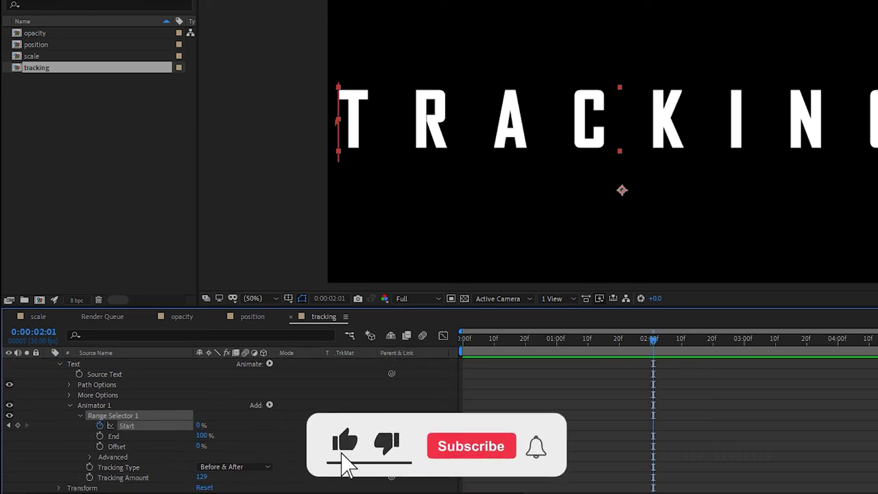
pyautogui.click(199, 426)
pyautogui.write('100')
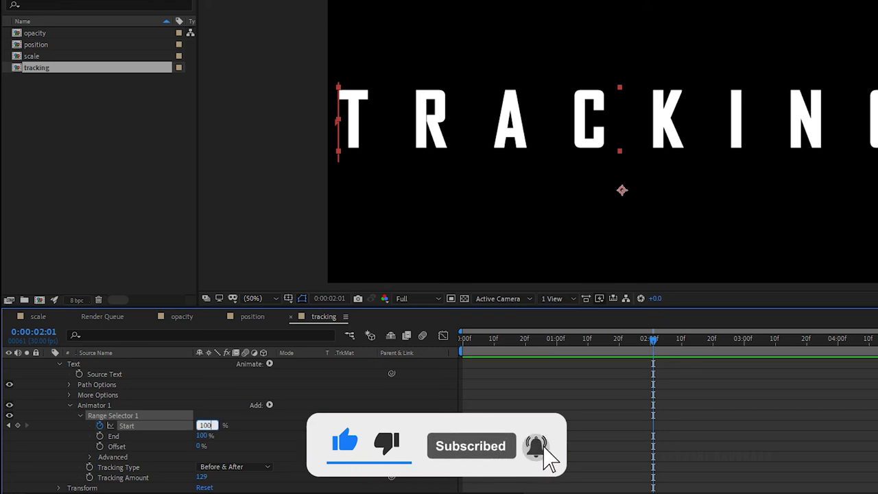
pyautogui.press('Return')
pyautogui.keyDown('shift'); pyautogui.click(113, 436); pyautogui.keyUp('shift')
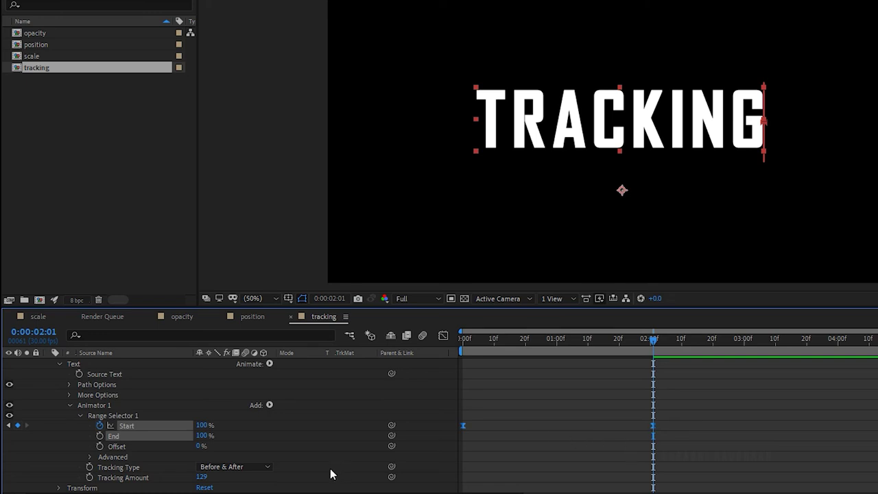
pyautogui.click(90, 457)
# Set the range selector's Based On to Words and preview the tracking animation
pyautogui.scroll(-3, 137, 445)
pyautogui.click(130, 415)
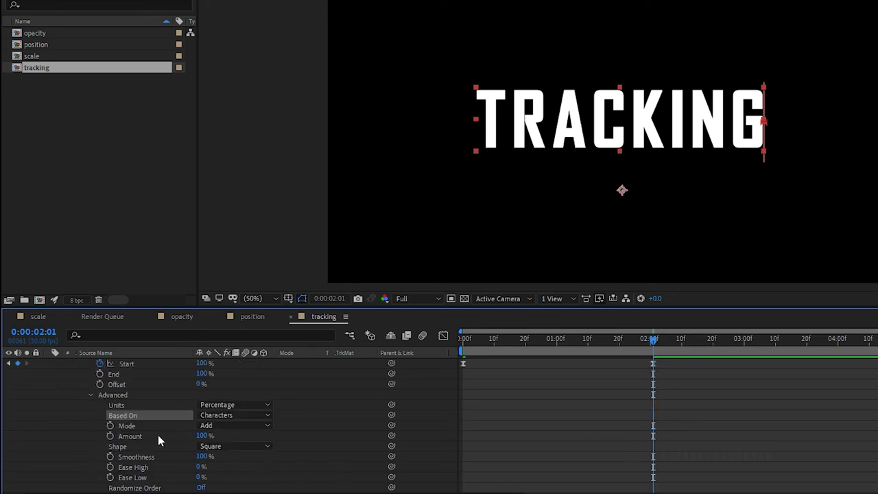
pyautogui.click(230, 416)
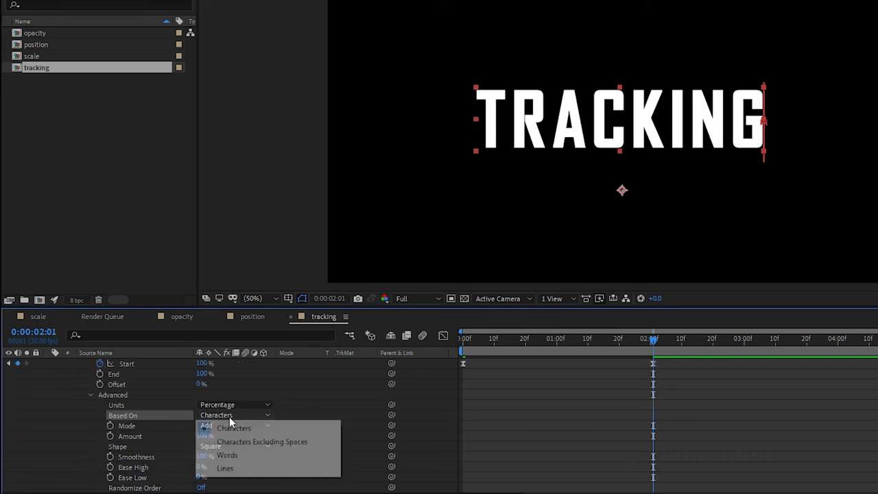
pyautogui.click(254, 455)
pyautogui.scroll(-2, 220, 458)
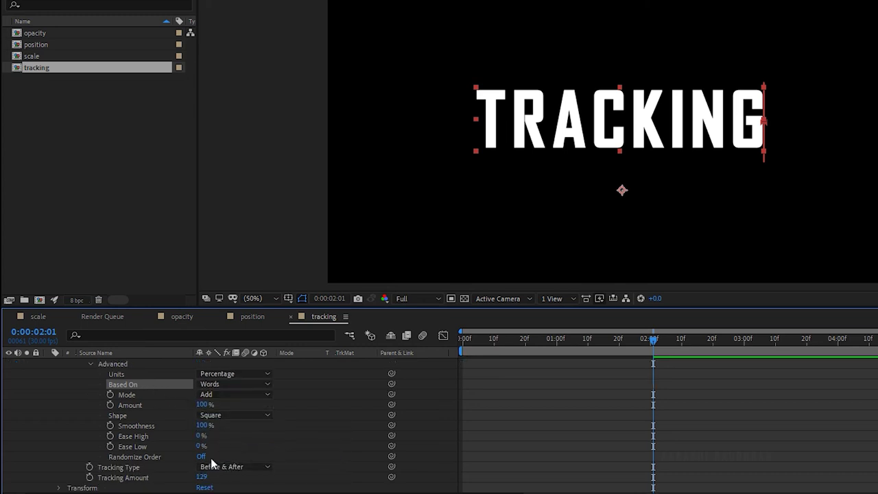
pyautogui.moveTo(660, 344); pyautogui.dragTo(392, 348)
pyautogui.press('space')
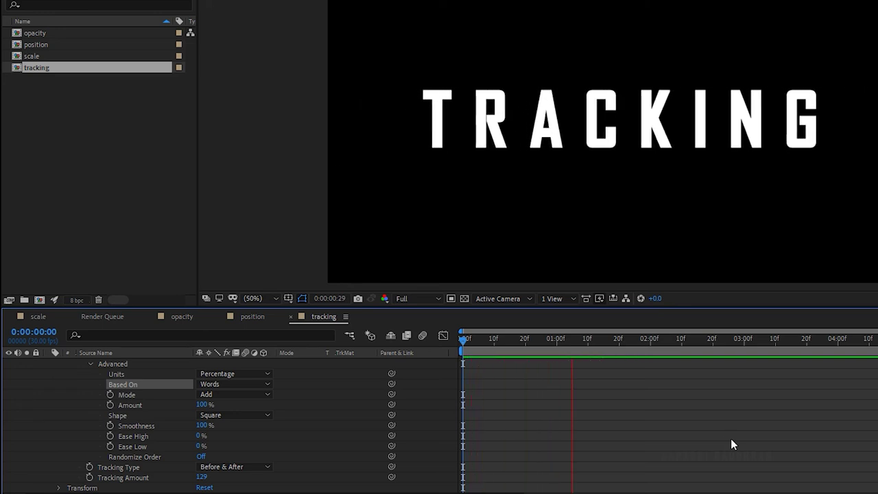
pyautogui.press('space')
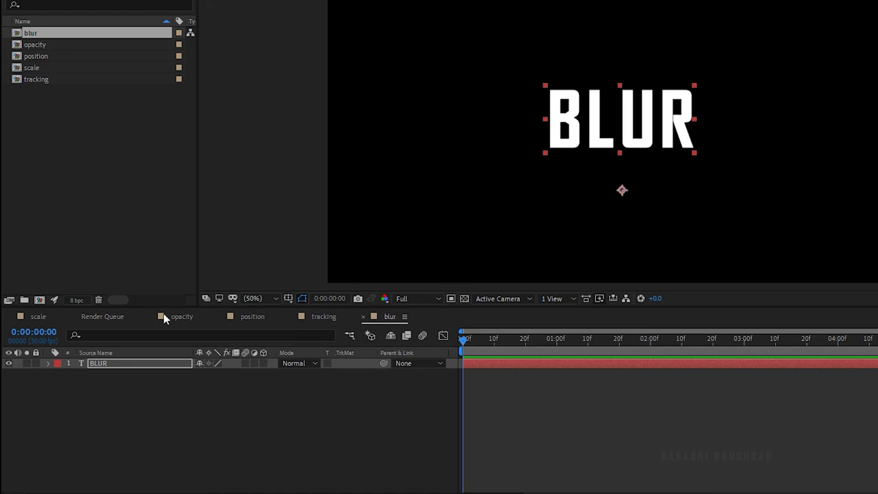
# Add a Blur animator to the BLUR layer at 303.0, 303.0 and expand Range Selector 1
pyautogui.click(49, 364)
pyautogui.click(269, 374)
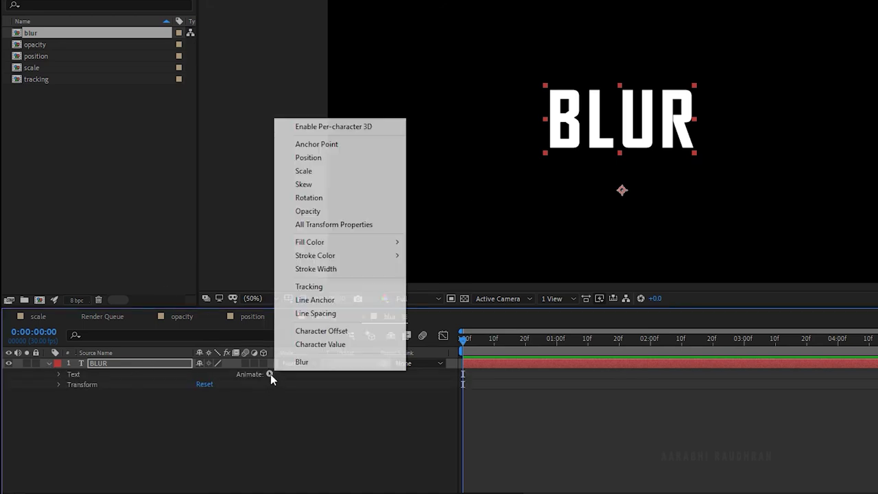
pyautogui.click(308, 365)
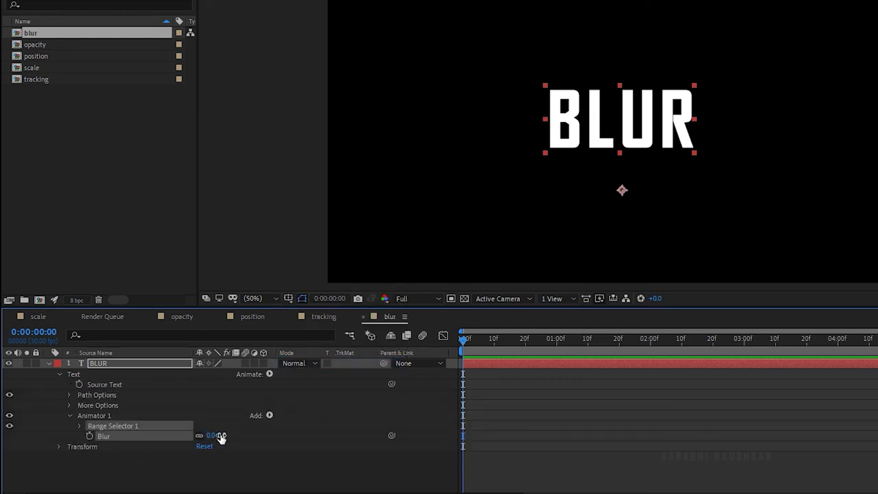
pyautogui.moveTo(211, 437); pyautogui.dragTo(340, 427)
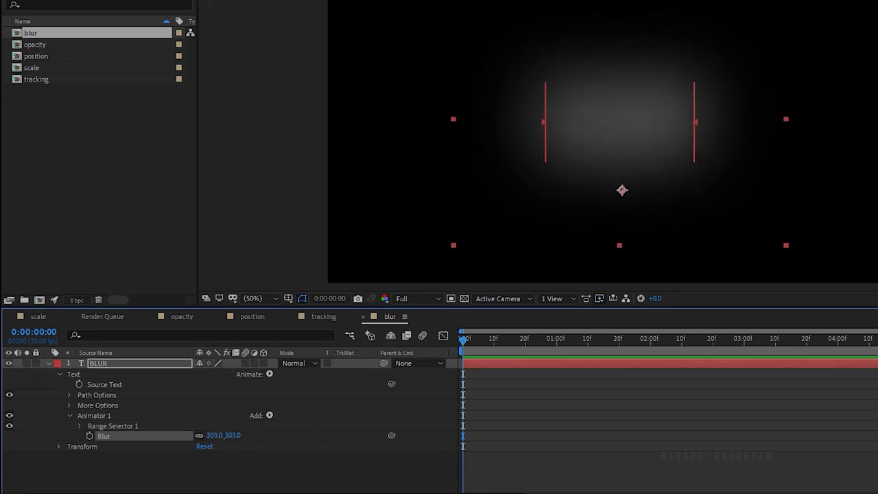
pyautogui.click(225, 485)
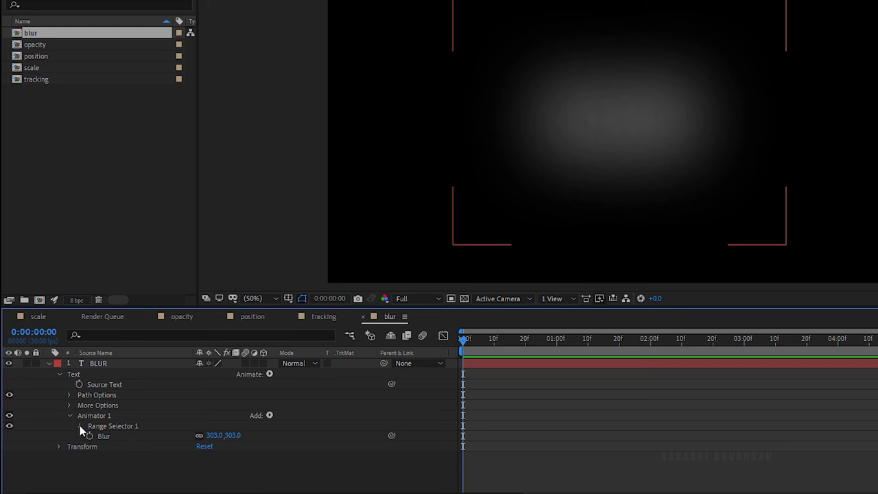
pyautogui.click(80, 425)
# Keyframe BLUR's range Start from 0% at frame 0 to 100% at 2:00
pyautogui.click(101, 437)
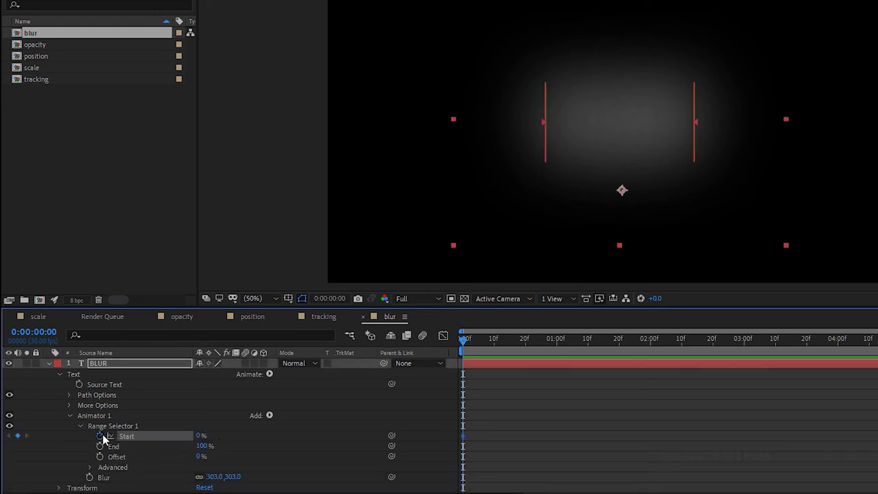
pyautogui.click(648, 339)
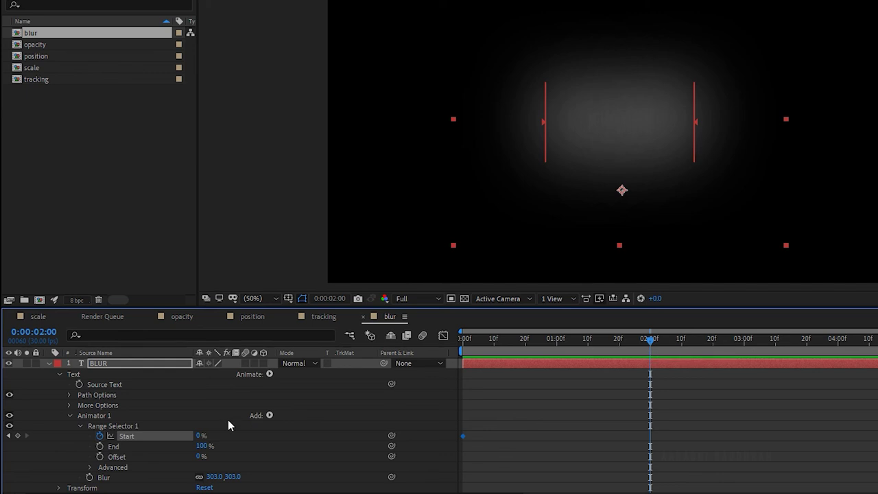
pyautogui.click(201, 436)
pyautogui.write('100')
pyautogui.press('Return')
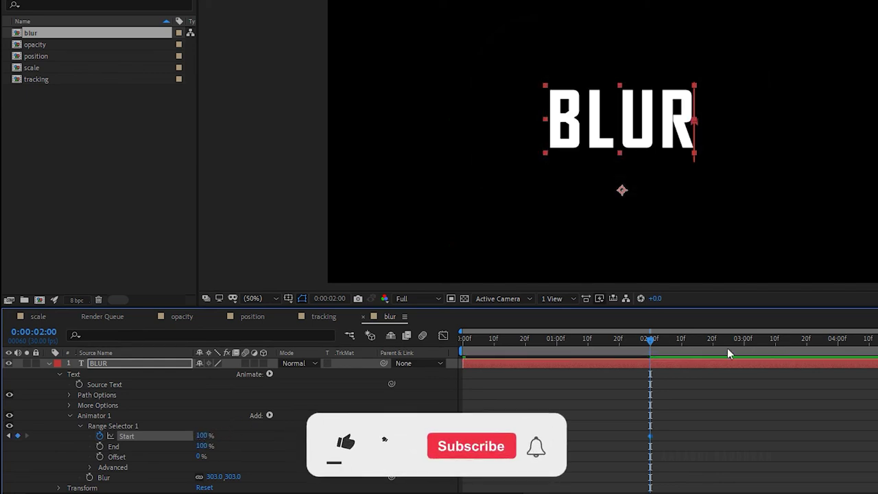
# Apply Easy Ease to the 2:00 keyframe and preview the letters sharpening
pyautogui.rightClick(650, 436)
pyautogui.moveTo(693, 436)
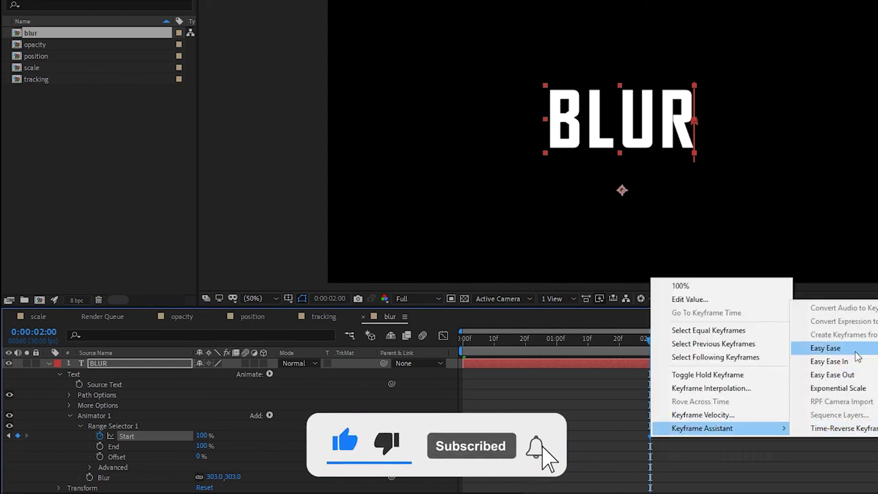
pyautogui.click(823, 346)
pyautogui.press('Home')
pyautogui.press('space')
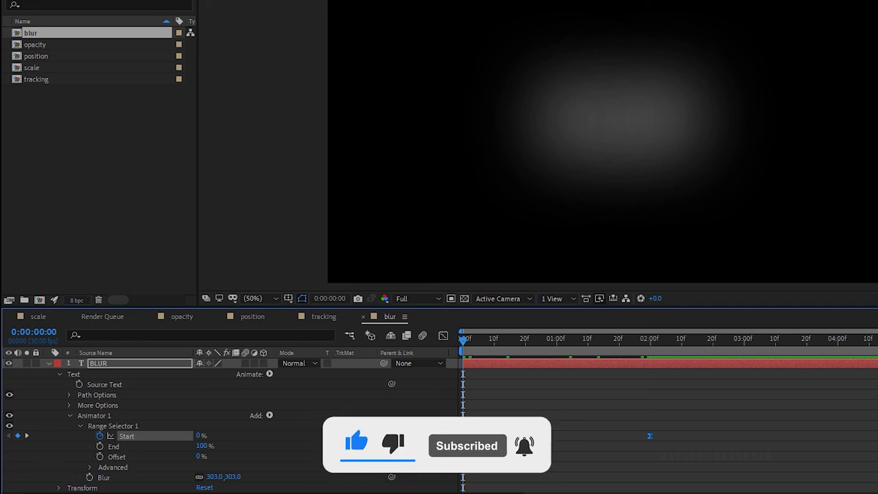
# Turn on Randomize Order in the BLUR range selector's Advanced options and preview from frame 0
pyautogui.press('space')
pyautogui.click(556, 341)
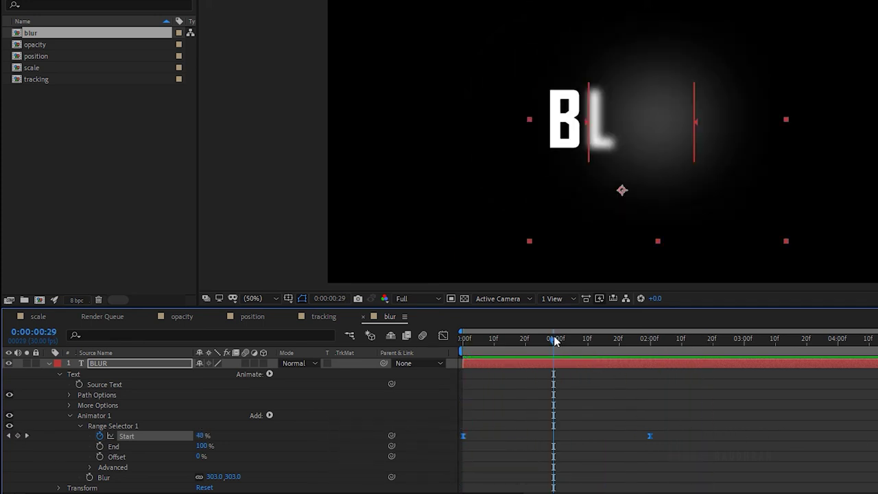
pyautogui.click(92, 468)
pyautogui.scroll(-4, 172, 453)
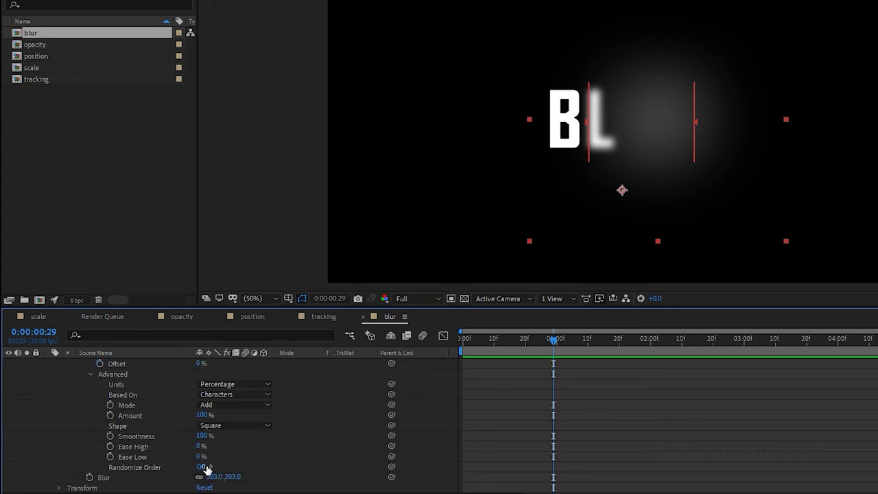
pyautogui.click(201, 467)
pyautogui.moveTo(554, 339); pyautogui.dragTo(465, 339)
pyautogui.press('space')
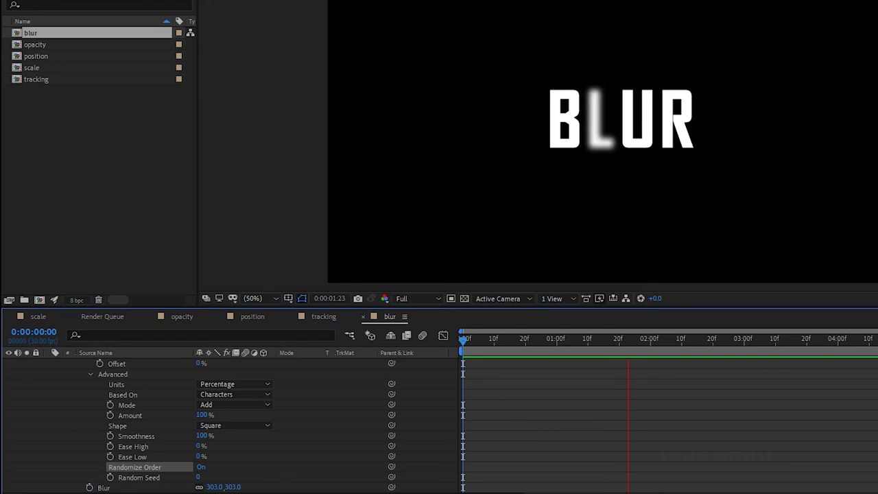